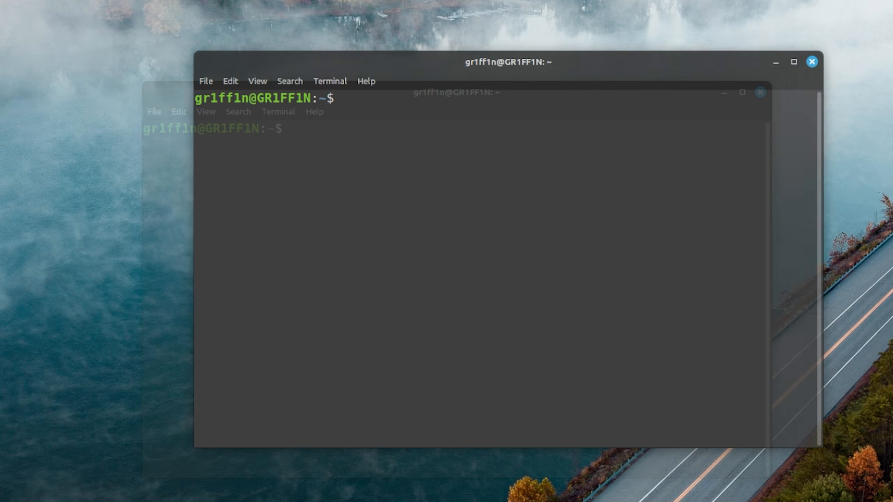
# Run lsb_release -a to print the release details, showing Linux Mint 21.3 'virginia'.
pyautogui.write('lsb')
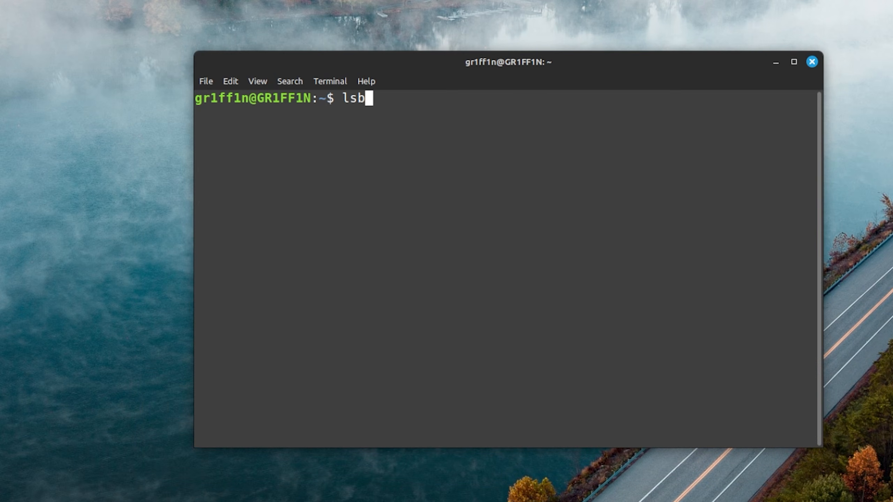
pyautogui.write('_release -a')
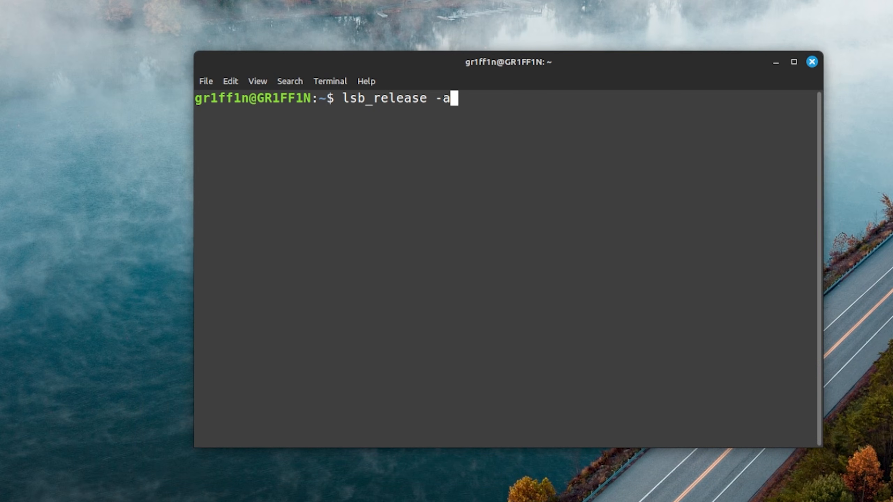
pyautogui.press('Return')
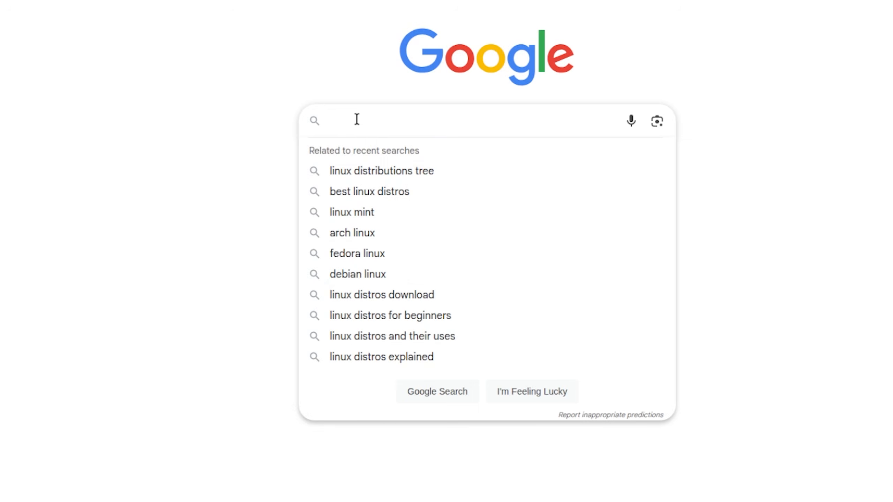
# Search Google for 'Linux distros' and browse the full grid of distributions.
pyautogui.write('Linux distros')
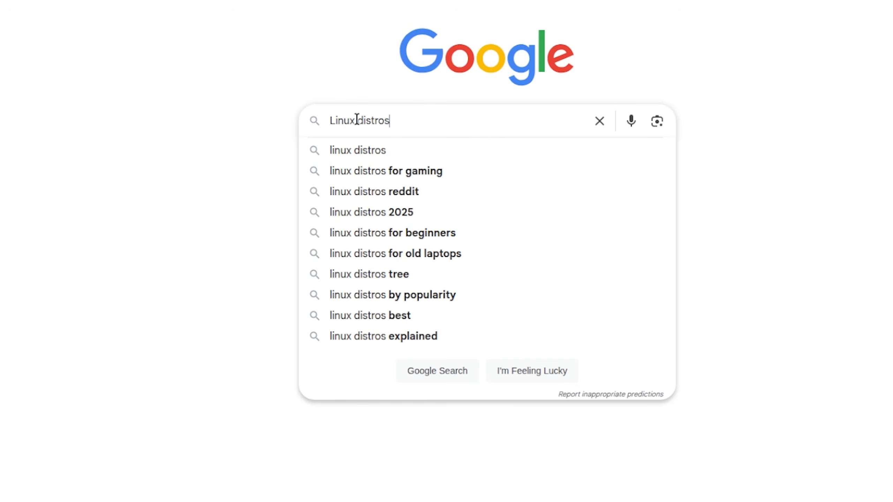
pyautogui.press('Return')
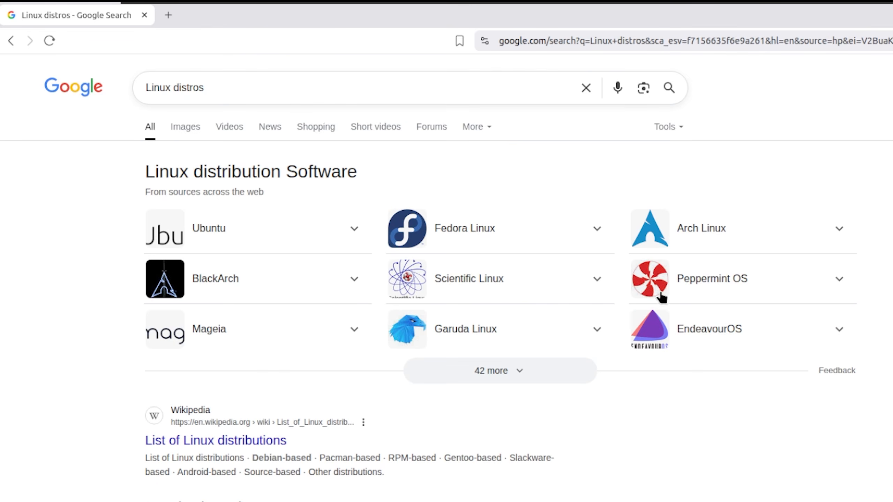
pyautogui.click(484, 360)
pyautogui.scroll(-6, 723, 253)
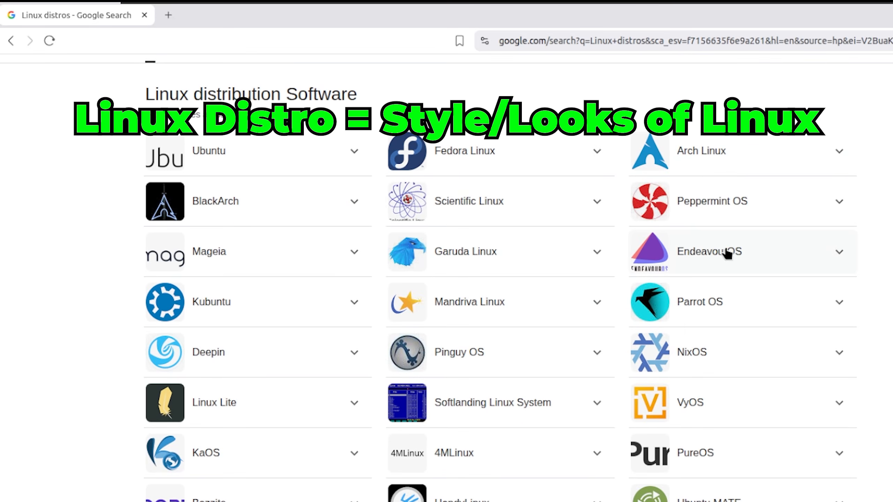
pyautogui.scroll(-6, 727, 253)
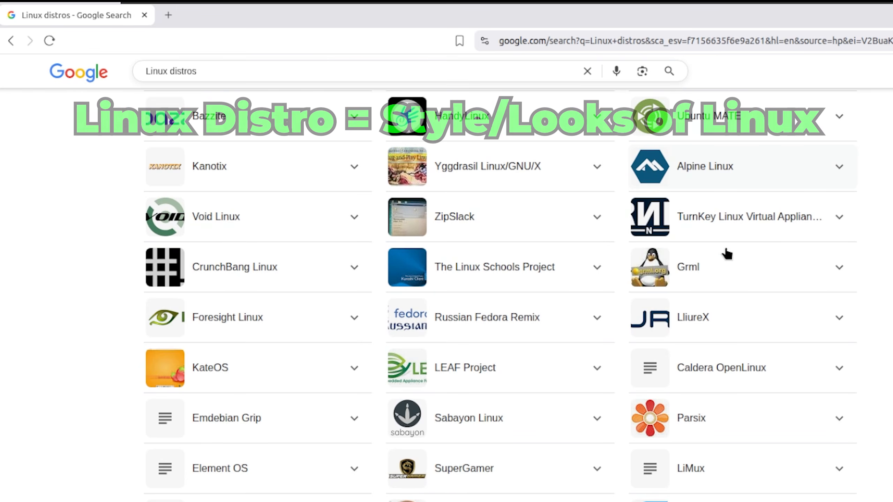
pyautogui.scroll(8, 726, 254)
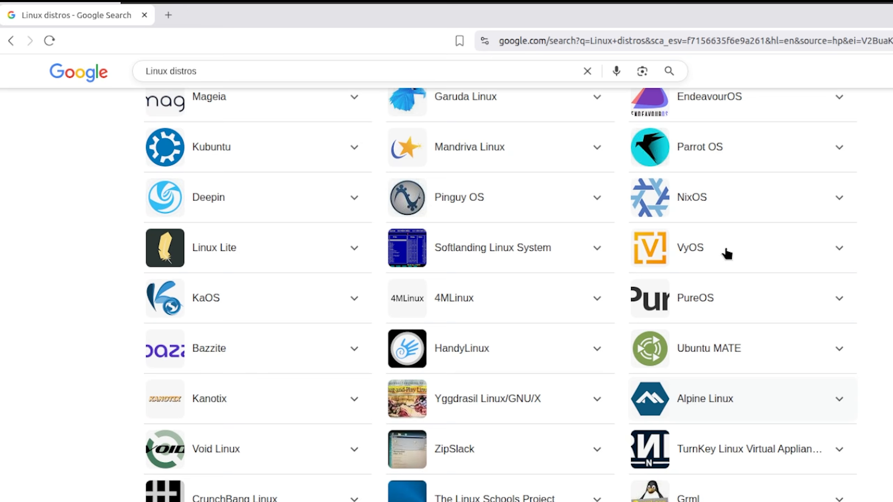
pyautogui.scroll(4, 726, 253)
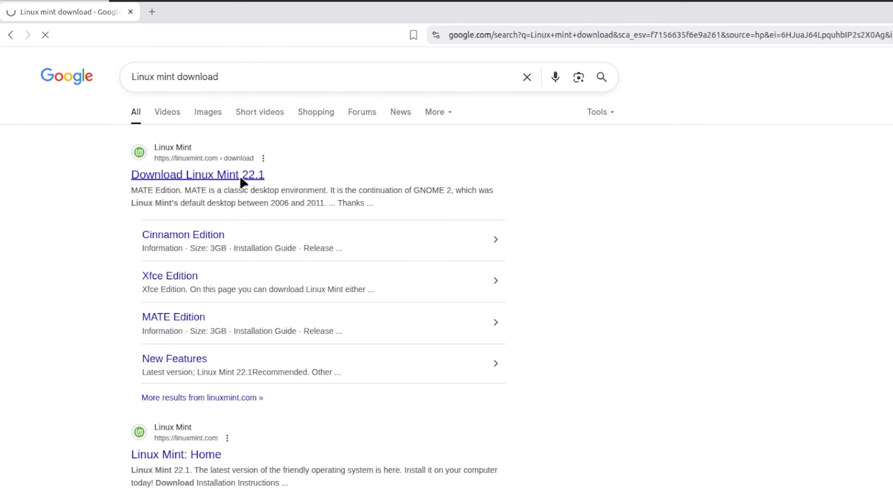
# Open the Linux Mint download page and download the Cinnamon Edition ISO.
pyautogui.click(240, 178)
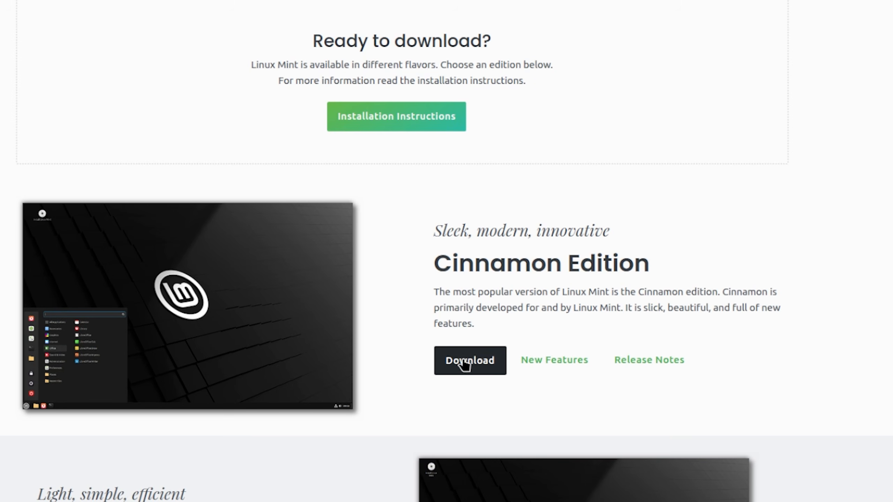
pyautogui.click(462, 364)
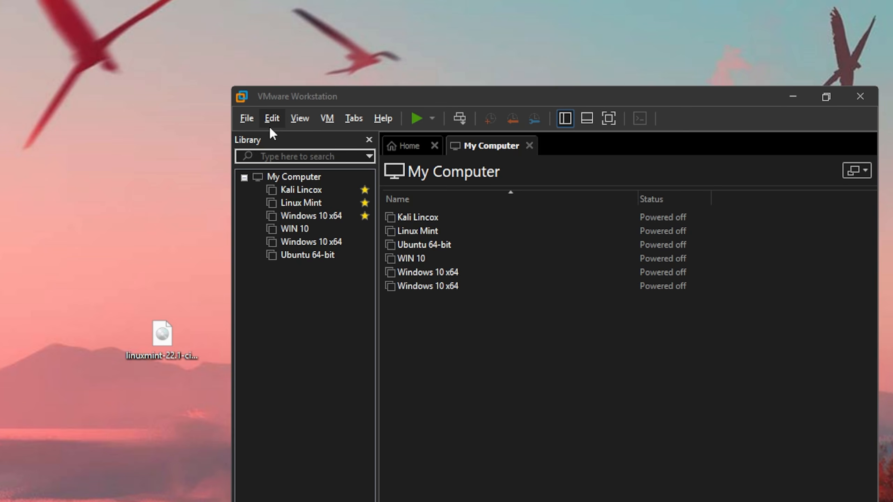
# Start a Typical new virtual machine with the guest set to Linux, Ubuntu 64-bit.
pyautogui.click(256, 119)
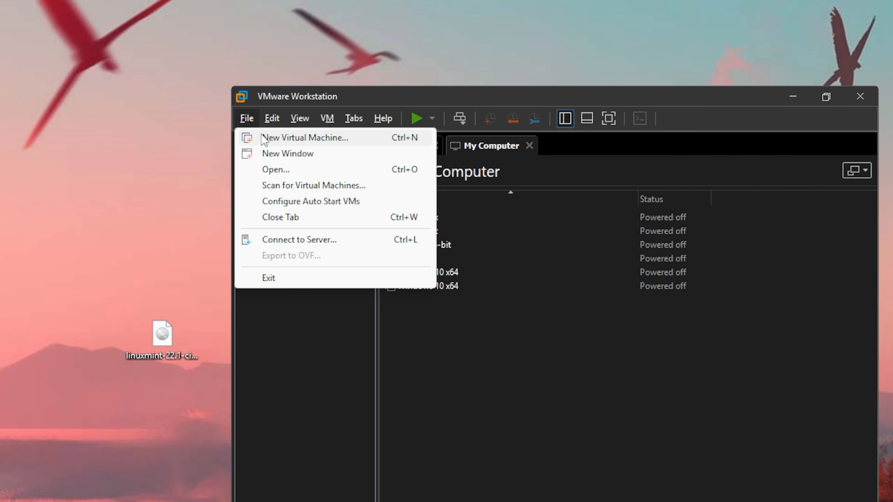
pyautogui.click(263, 139)
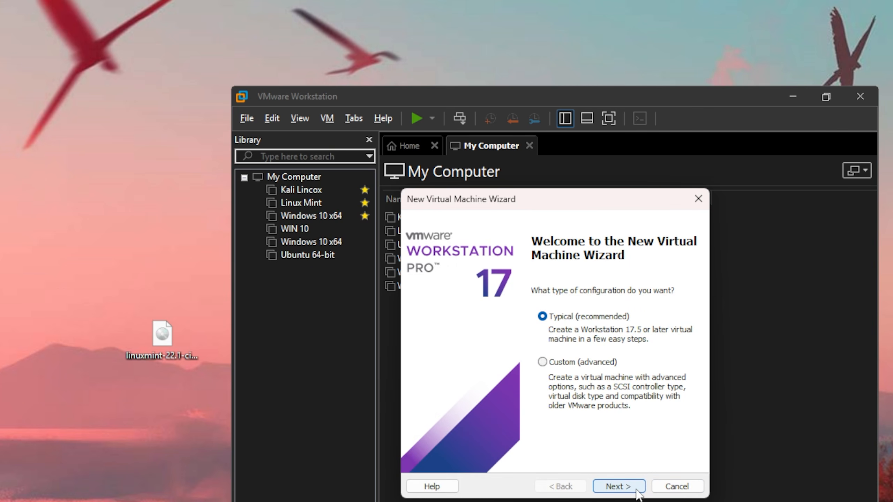
pyautogui.click(635, 487)
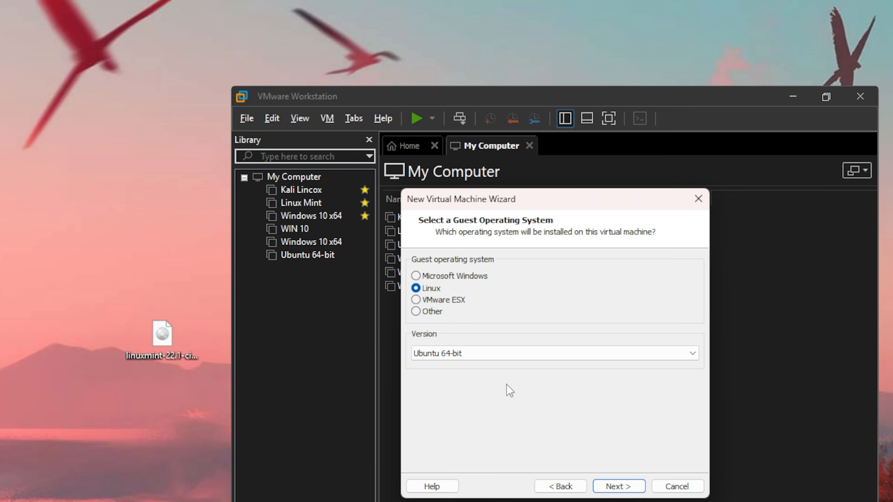
pyautogui.click(481, 355)
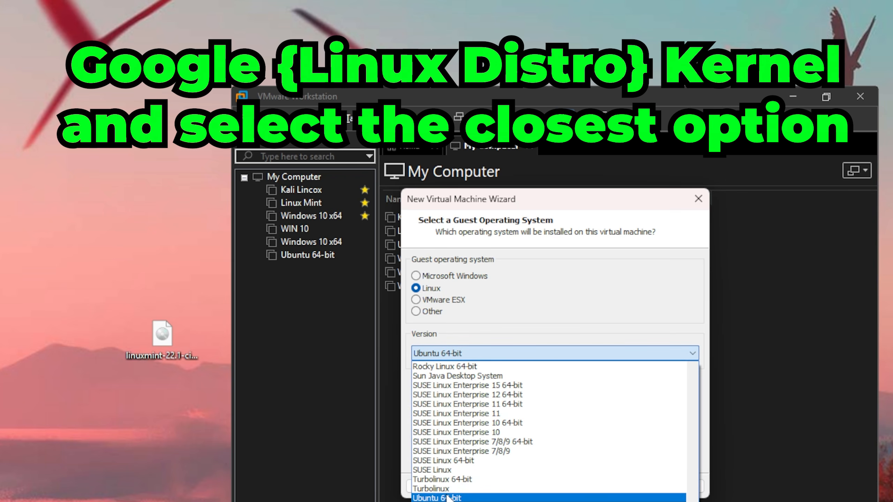
pyautogui.click(447, 498)
# Name the VM 'Linux Mint', give it a 60 GB single-file disk, and finish creating it.
pyautogui.click(616, 489)
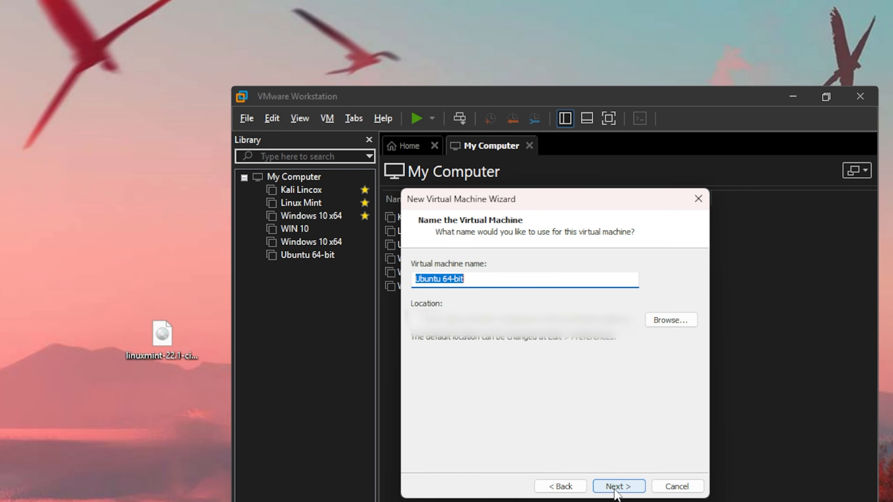
pyautogui.write('Linux Mint')
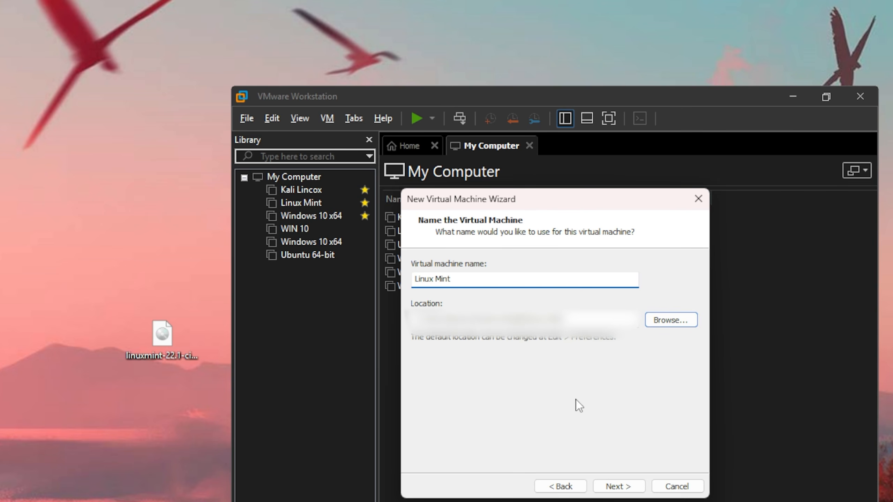
pyautogui.click(616, 489)
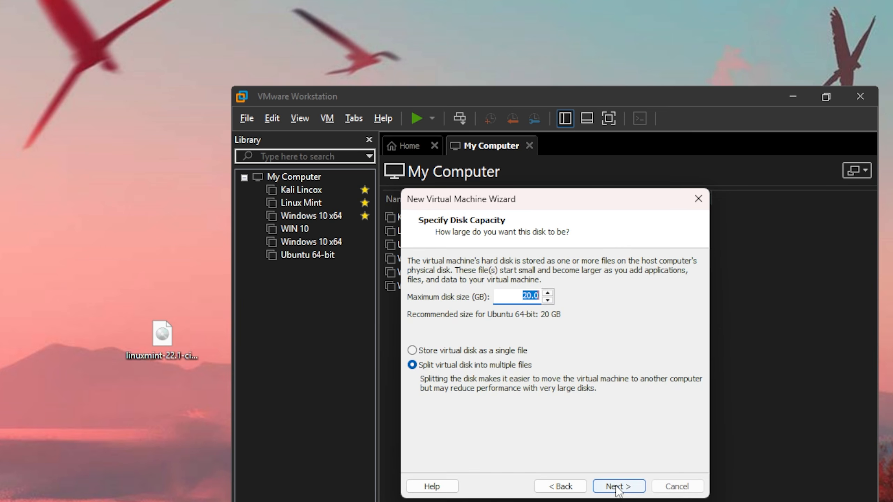
pyautogui.click(453, 351)
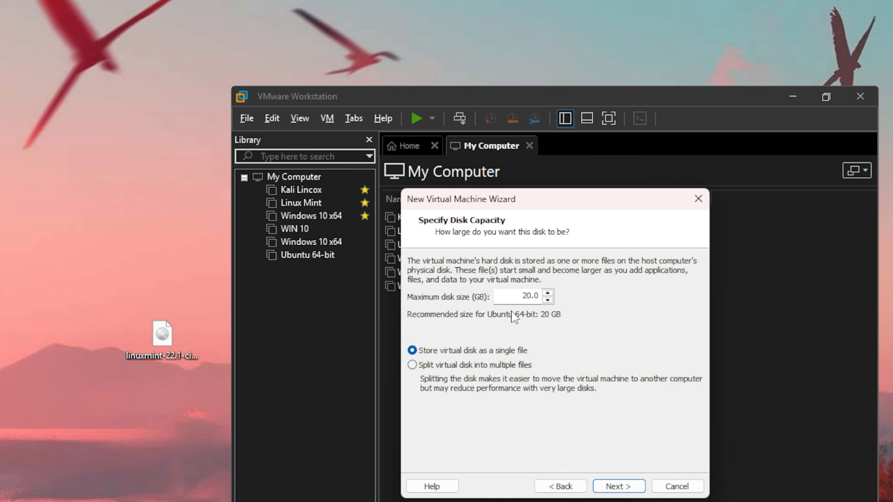
pyautogui.doubleClick(517, 297)
pyautogui.write('600')
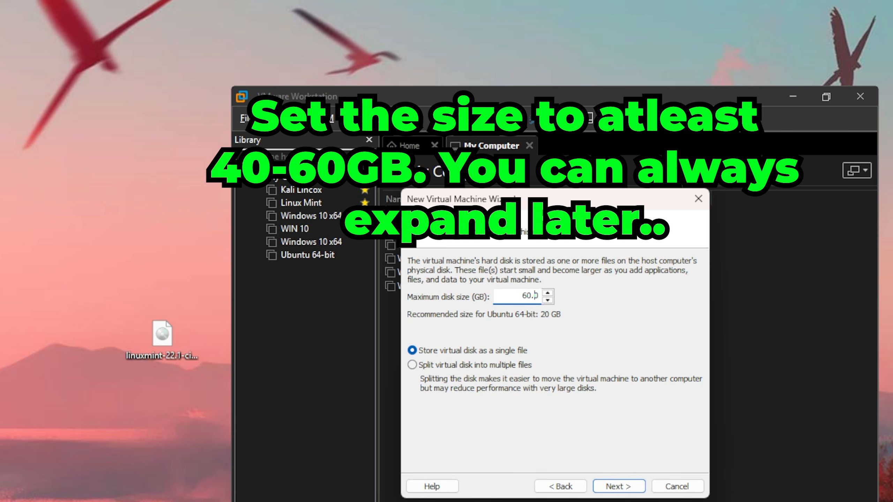
pyautogui.click(612, 489)
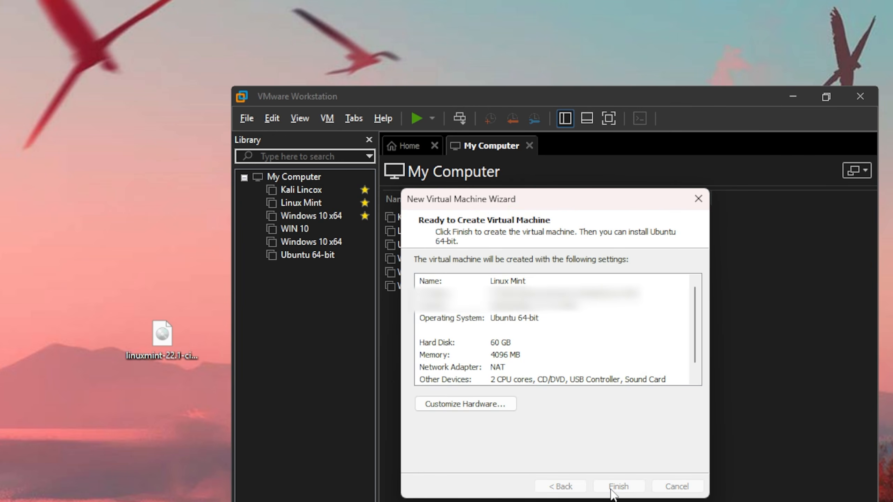
pyautogui.click(619, 487)
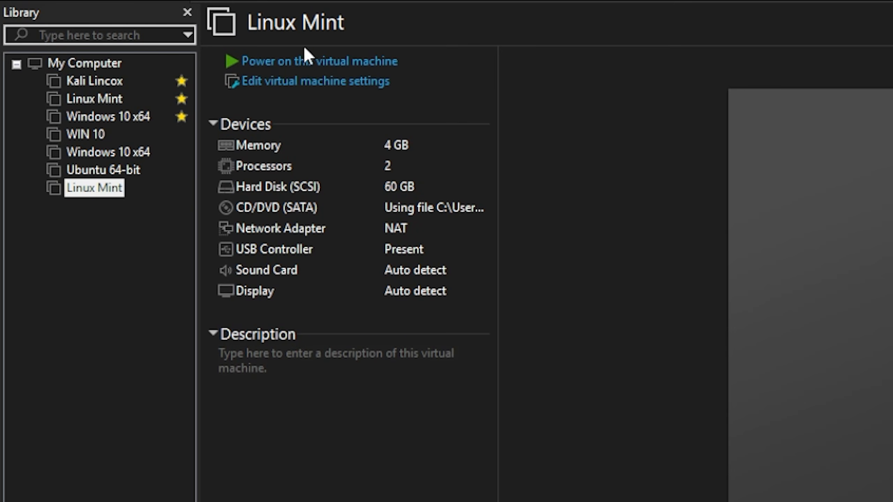
# Boot the VM and advance the installer with English language and English (US) keyboard.
pyautogui.click(311, 63)
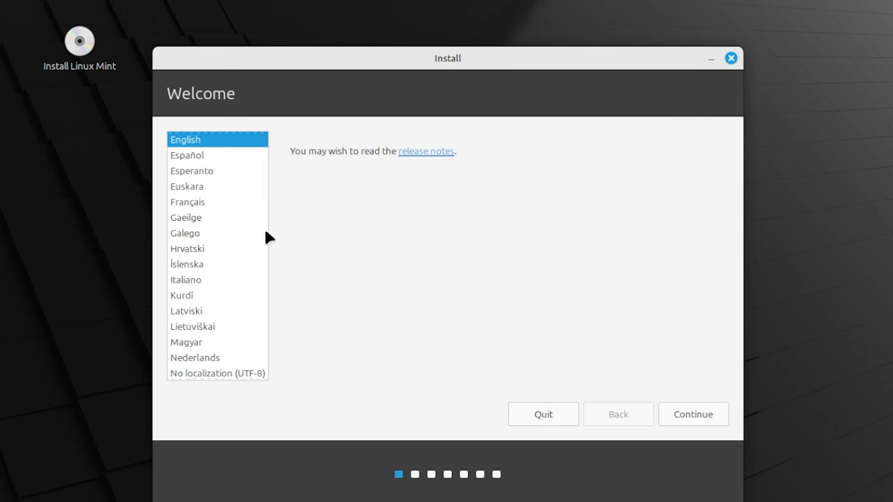
pyautogui.scroll(5, 265, 232)
pyautogui.click(707, 414)
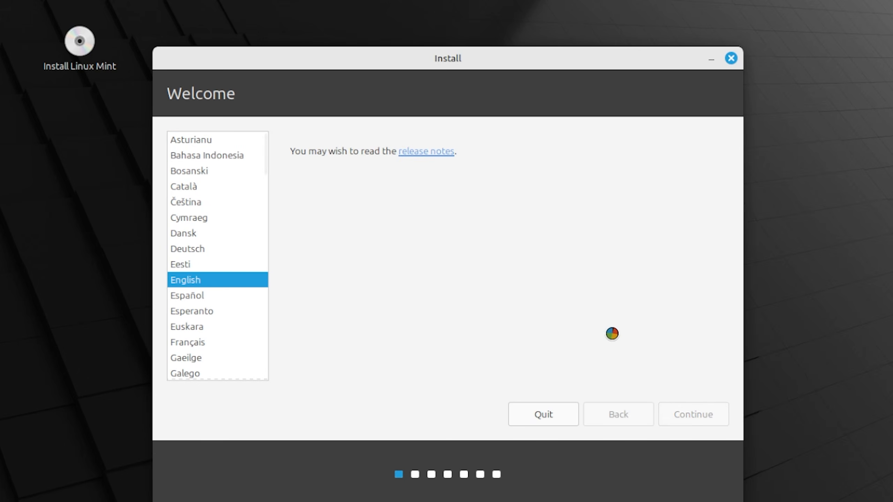
pyautogui.click(686, 414)
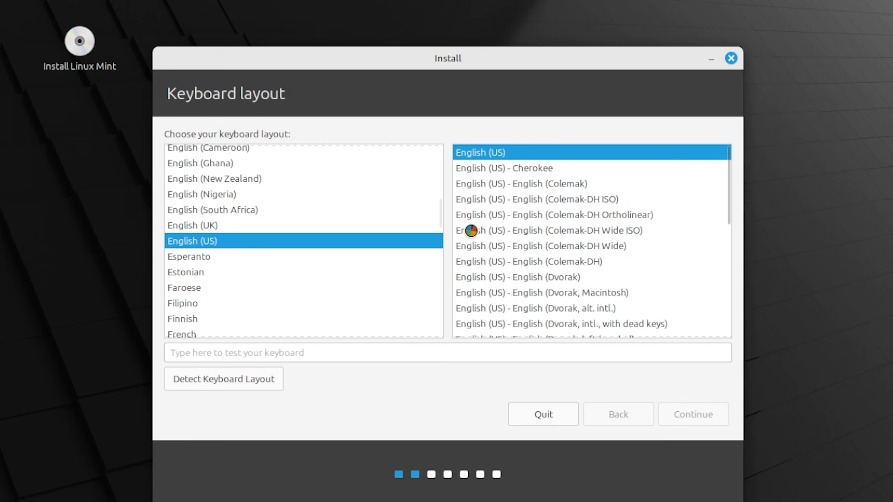
pyautogui.click(675, 414)
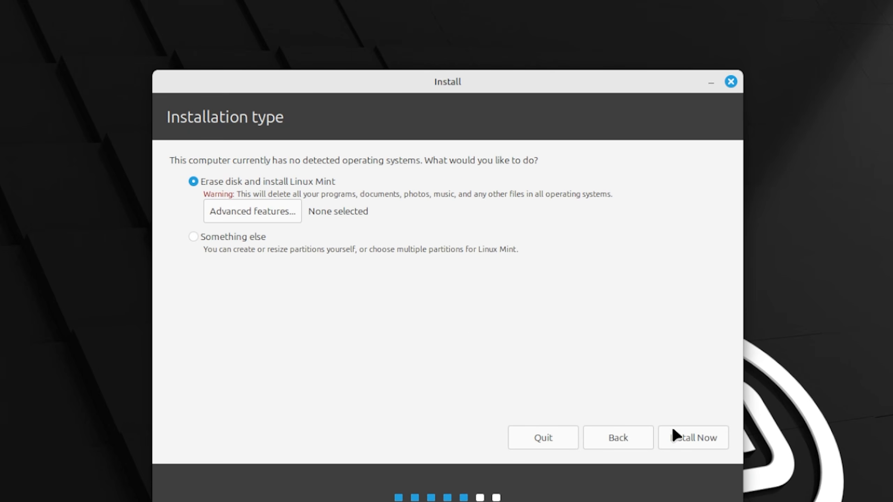
# Confirm the erase-disk install, accept Prague as location, and begin the account form with 'user'.
pyautogui.click(672, 430)
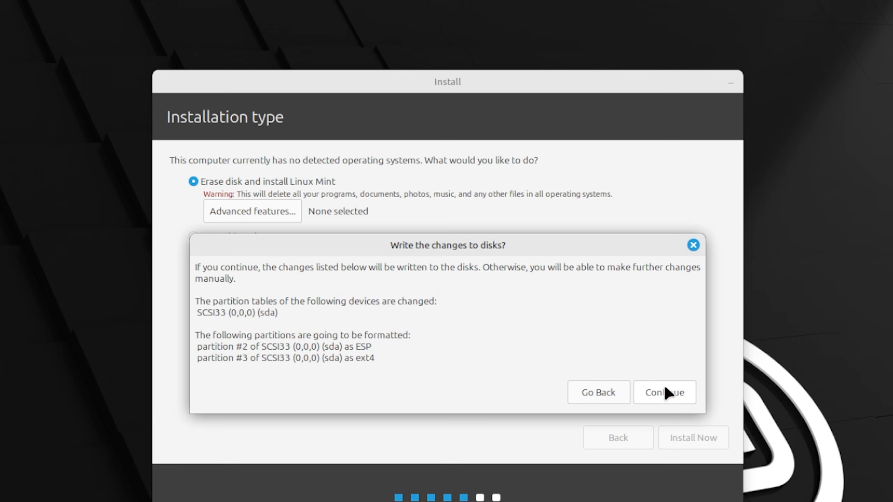
pyautogui.click(662, 396)
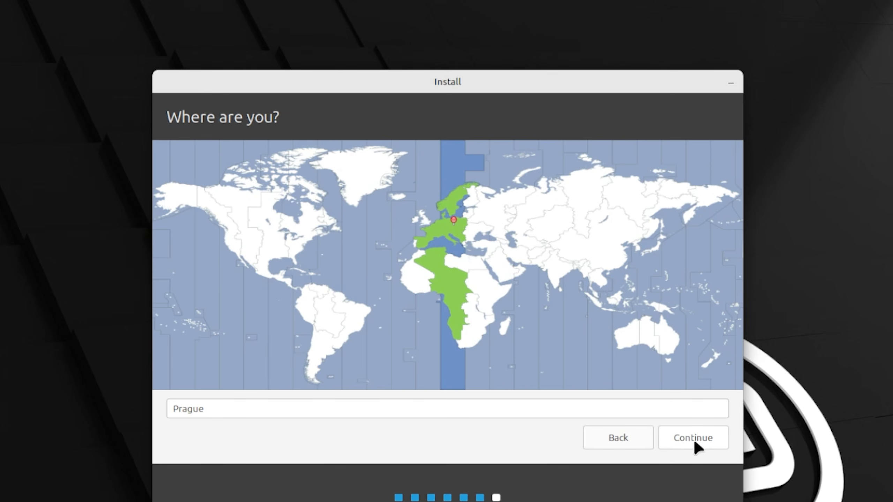
pyautogui.click(695, 443)
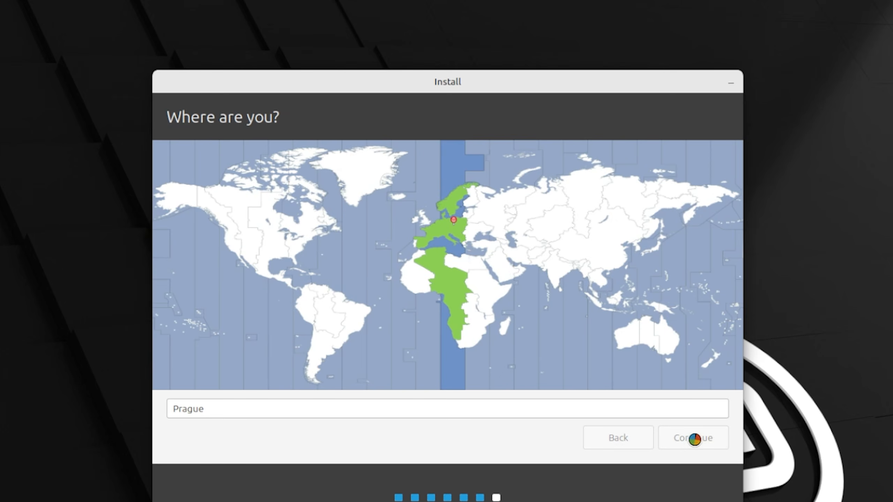
pyautogui.write('user')
pyautogui.press('Tab')
# Complete the account with username 'user', a matching password and automatic login, then submit.
pyautogui.write('user')
pyautogui.press('Tab')
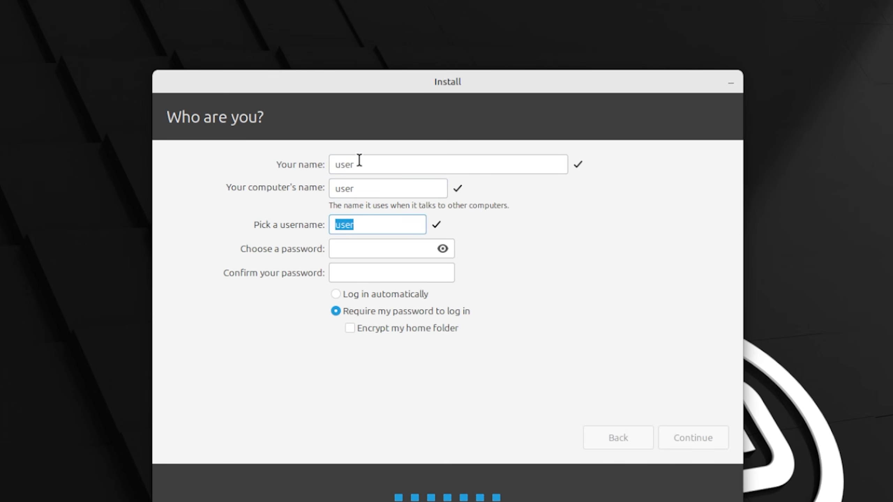
pyautogui.press('Tab')
pyautogui.write('password')
pyautogui.press('Tab')
pyautogui.write('password')
pyautogui.click(350, 295)
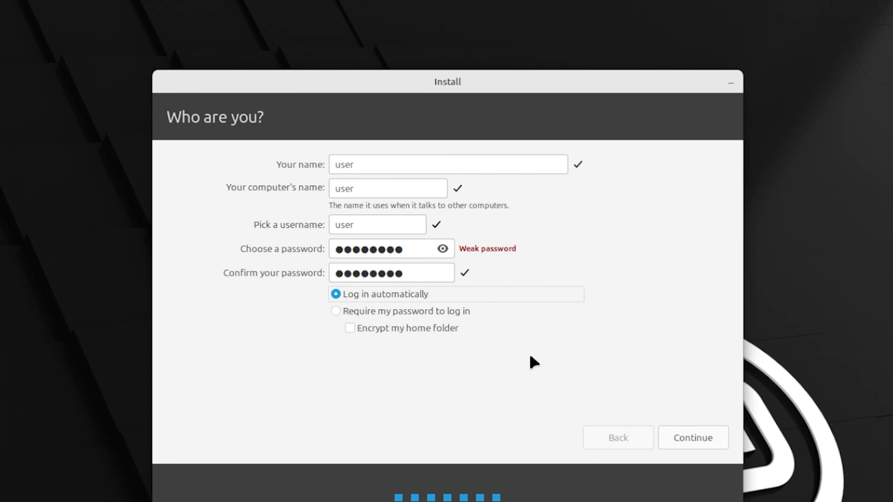
pyautogui.press('Return')
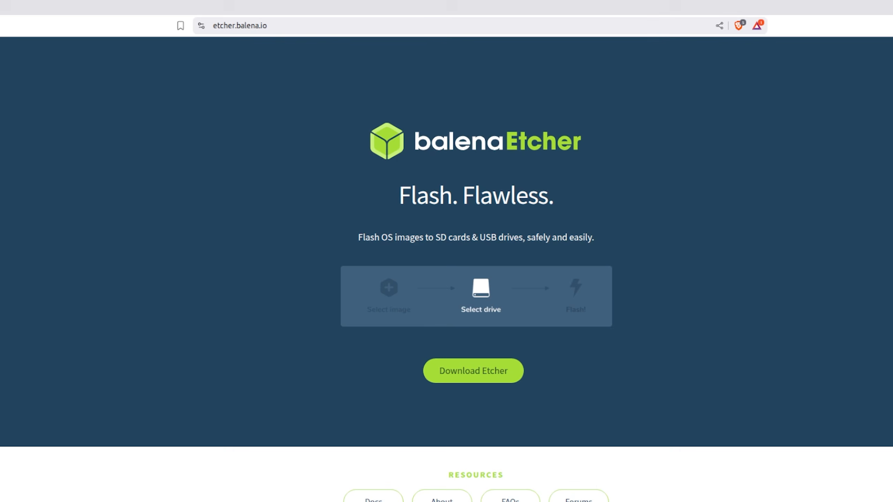
# Go to the Download Etcher table and start downloading the Etcher installer.
pyautogui.click(494, 383)
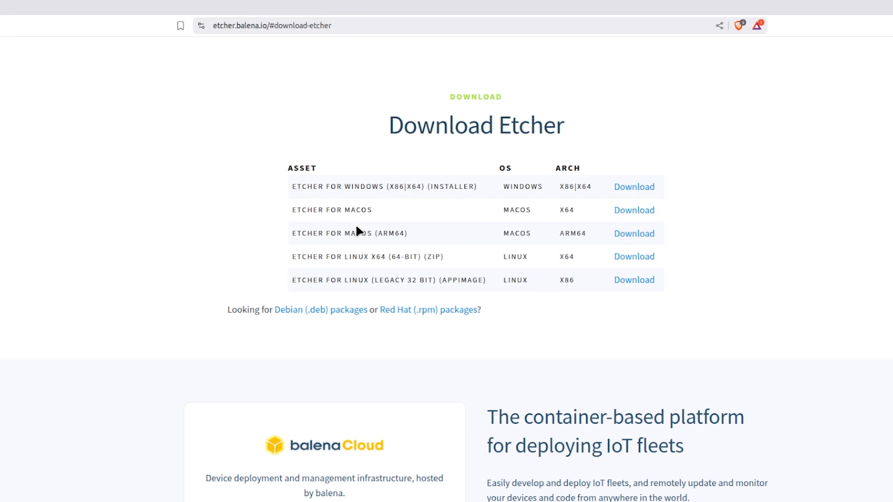
pyautogui.click(636, 256)
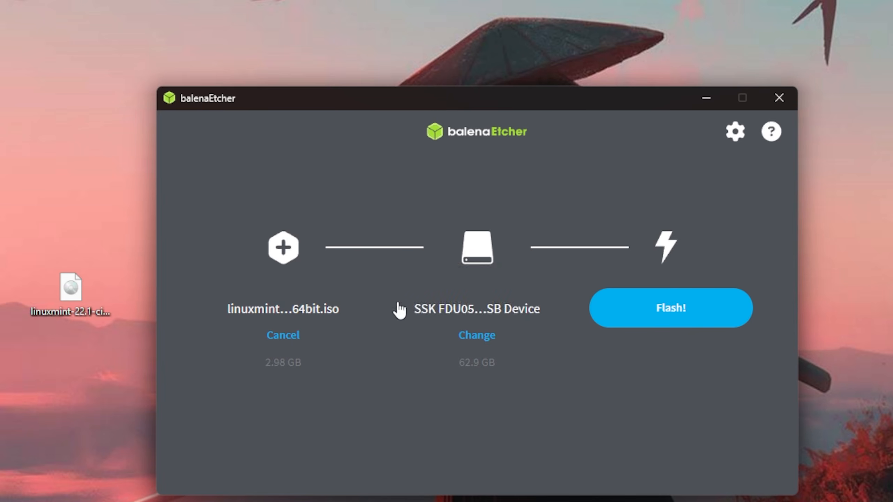
# Select the SSK FDU050 USB drive as target and flash the Linux Mint ISO to it.
pyautogui.click(485, 337)
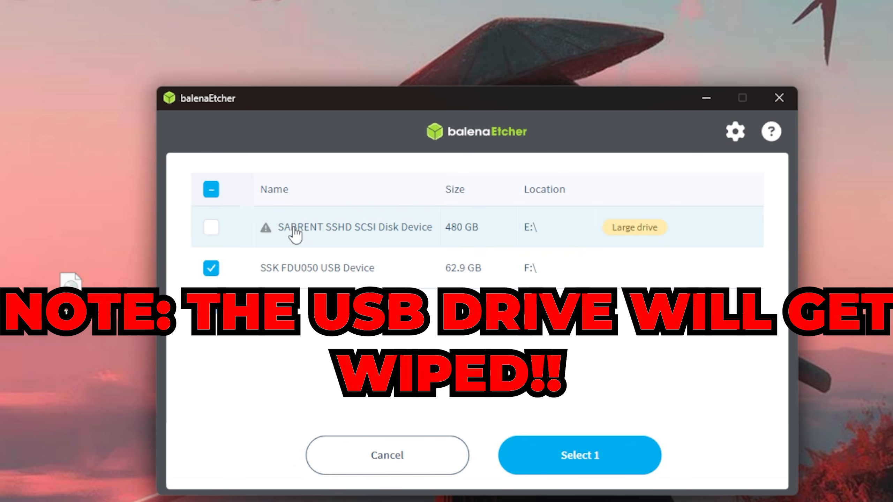
pyautogui.click(517, 451)
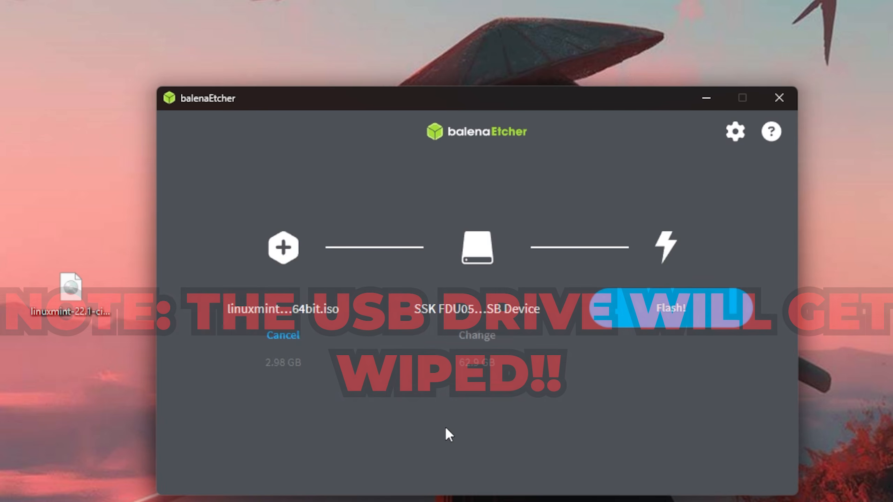
pyautogui.click(666, 327)
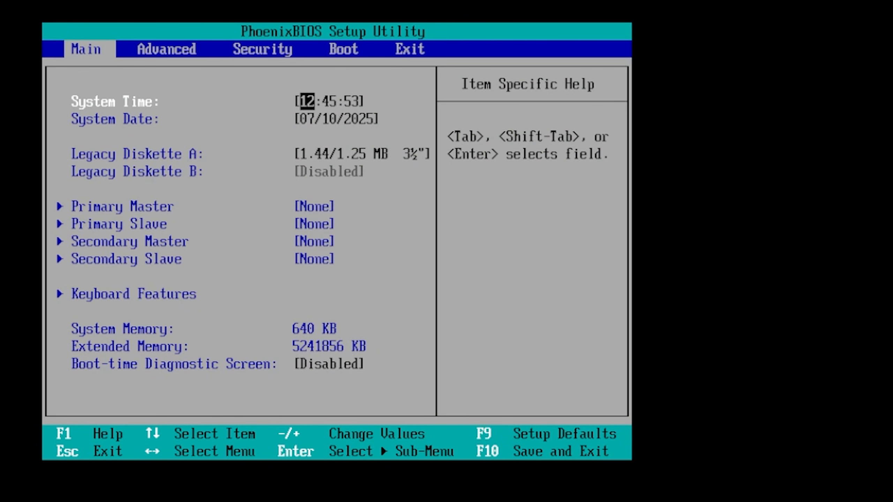
# Move through the PhoenixBIOS setup pages to the Boot tab to boot the Mint ISO.
pyautogui.press('Right')
pyautogui.press('Right')
pyautogui.press('Right')
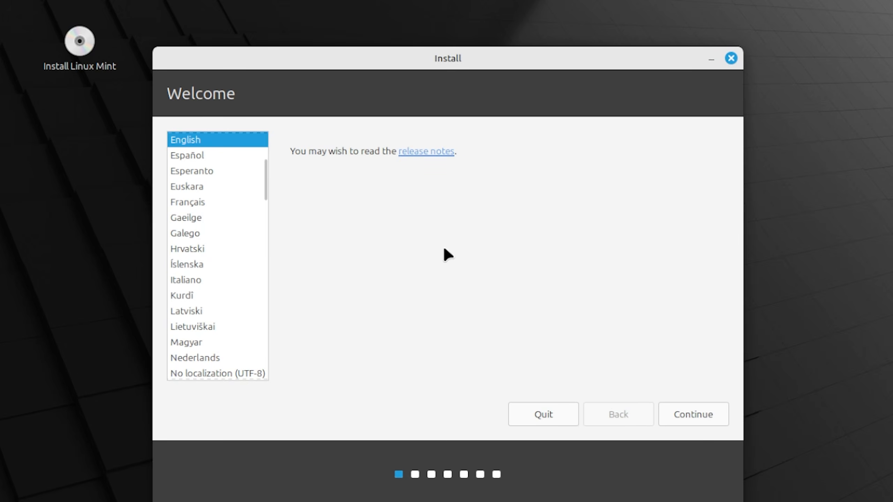
# Accept English, the English (US) keyboard layout, and skip the multimedia codecs page.
pyautogui.scroll(4, 258, 232)
pyautogui.click(710, 415)
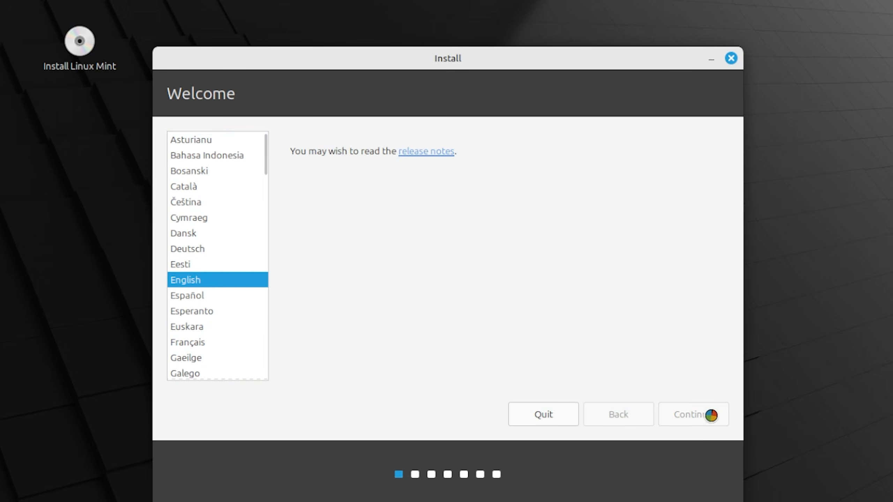
pyautogui.click(671, 407)
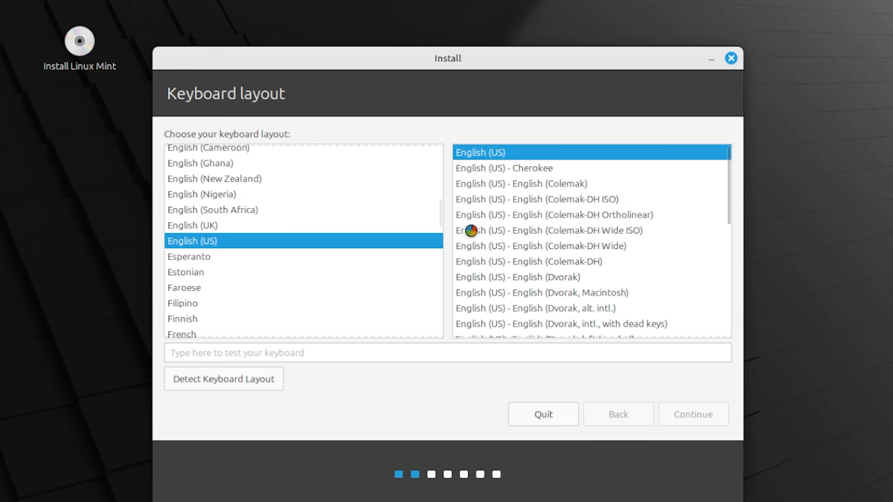
pyautogui.click(673, 412)
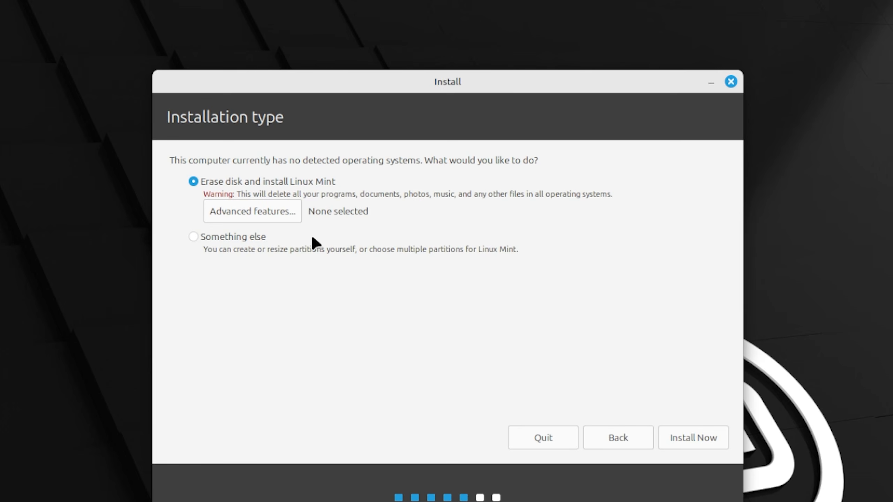
# Install with the whole disk erased, confirm the partition changes, and accept Prague as location.
pyautogui.click(708, 444)
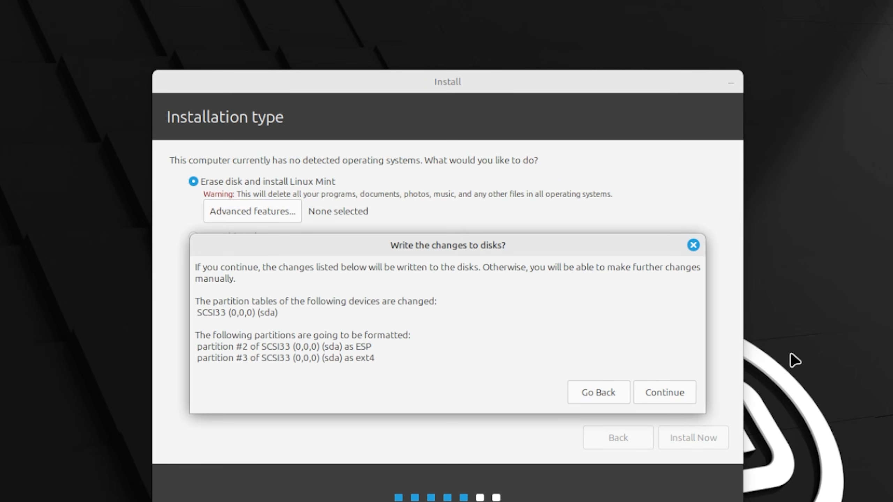
pyautogui.click(659, 389)
pyautogui.click(695, 444)
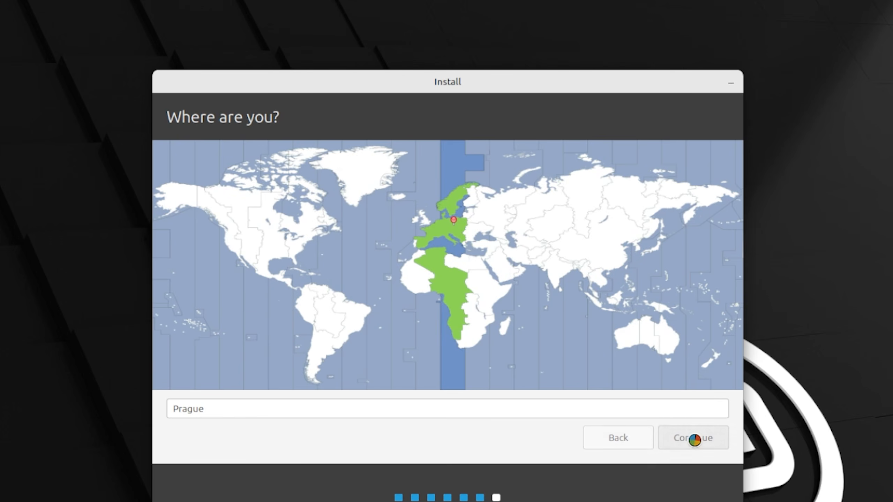
# Fill in the account name, computer name and password, enable automatic login, and submit.
pyautogui.write('user')
pyautogui.press('Tab')
pyautogui.write('user')
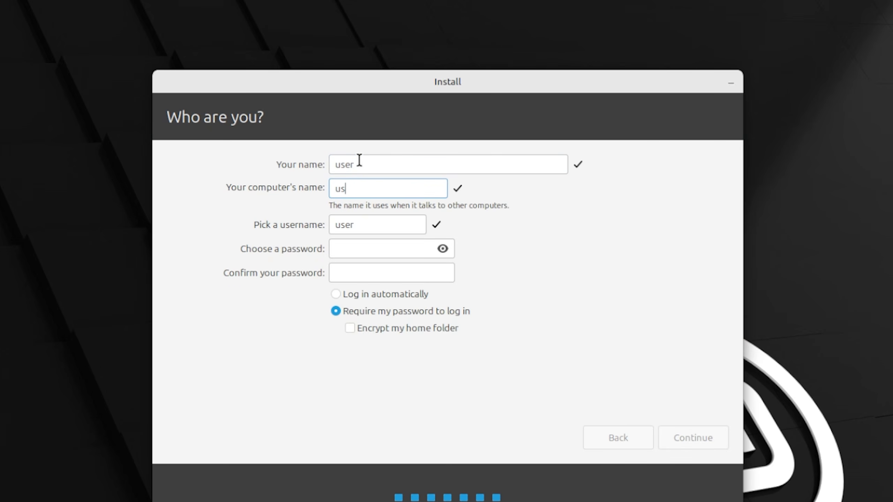
pyautogui.press('Tab')
pyautogui.press('Tab')
pyautogui.write('12345678')
pyautogui.press('Tab')
pyautogui.write('12345678')
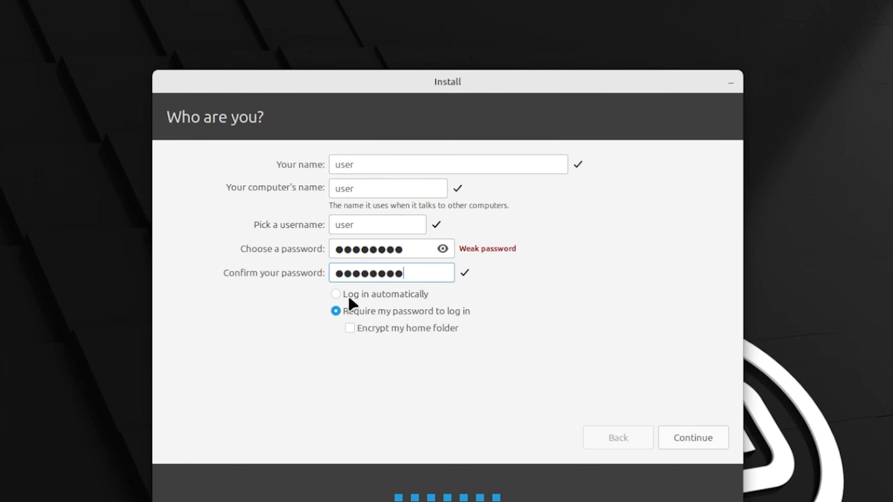
pyautogui.click(348, 294)
pyautogui.click(717, 441)
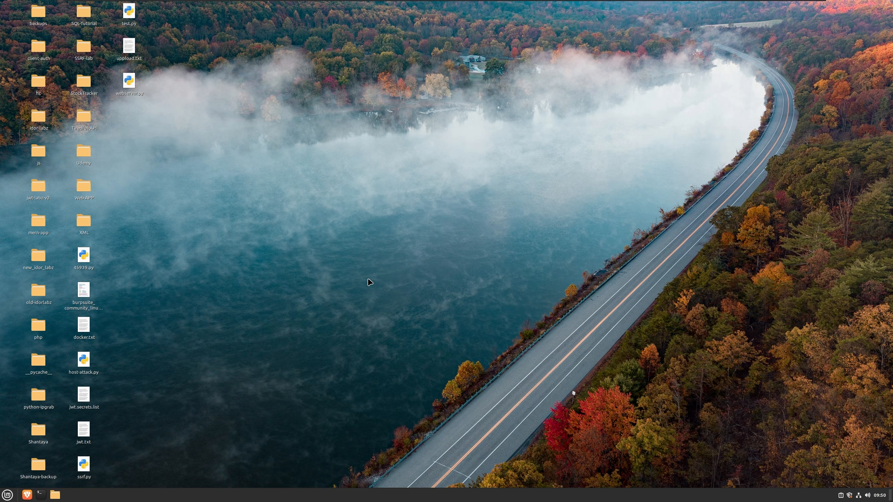
# Launch Software Manager from the application menu and search it for steam.
pyautogui.press('super')
pyautogui.write('software')
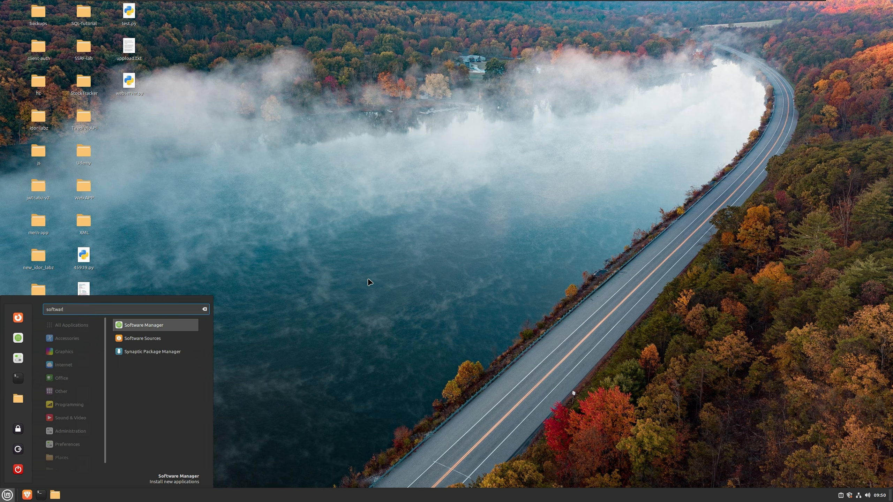
pyautogui.press('Return')
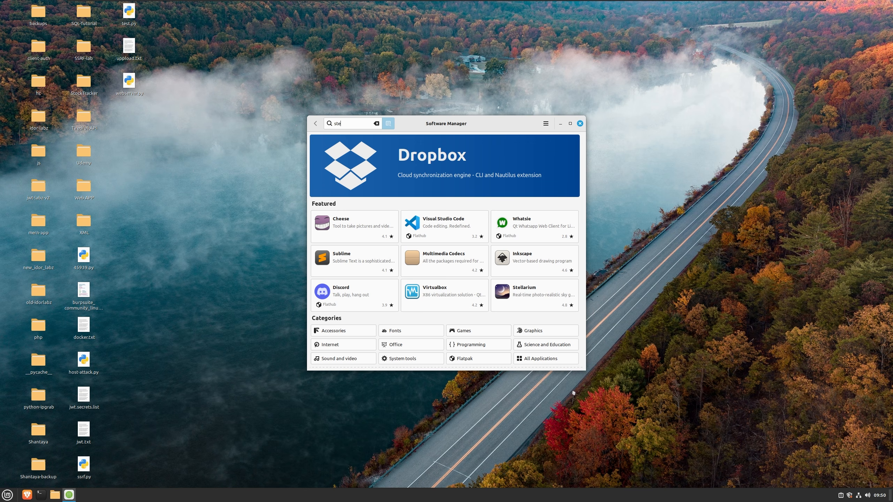
pyautogui.write('am')
pyautogui.press('Return')
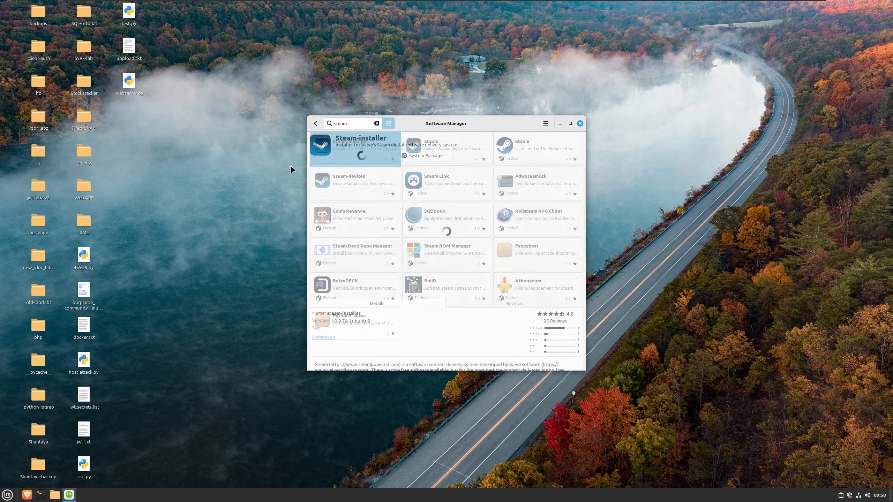